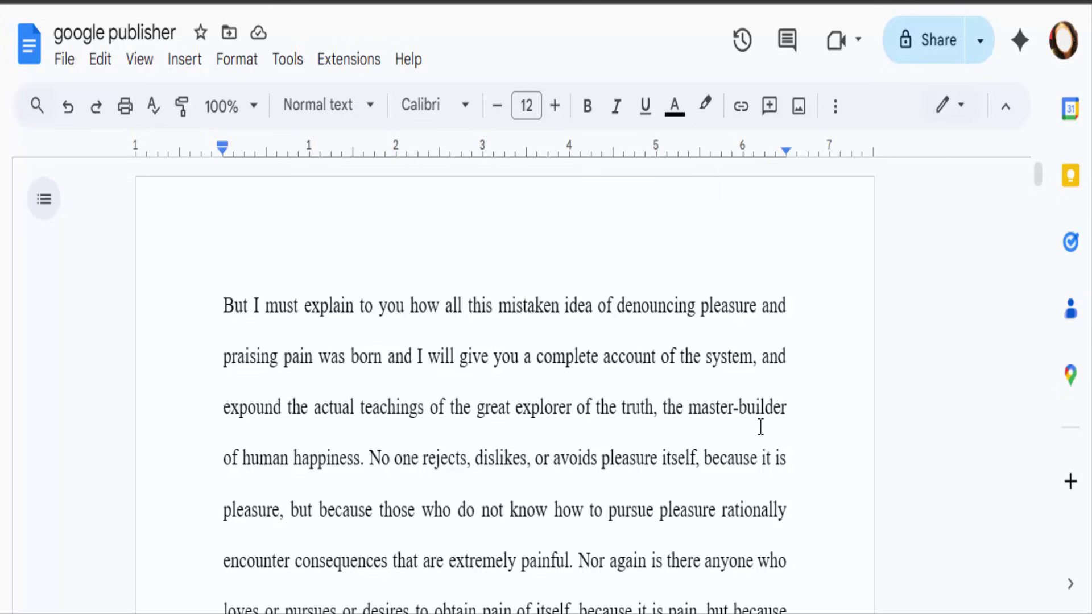
{"action": "scroll", "coordinate": [759, 426], "scroll_direction": "down", "scroll_amount": 5}
{"action": "scroll", "coordinate": [760, 426], "scroll_direction": "up", "scroll_amount": 5}
{"action": "scroll", "coordinate": [759, 427], "scroll_direction": "down", "scroll_amount": 5}
{"action": "scroll", "coordinate": [760, 427], "scroll_direction": "down", "scroll_amount": 3}
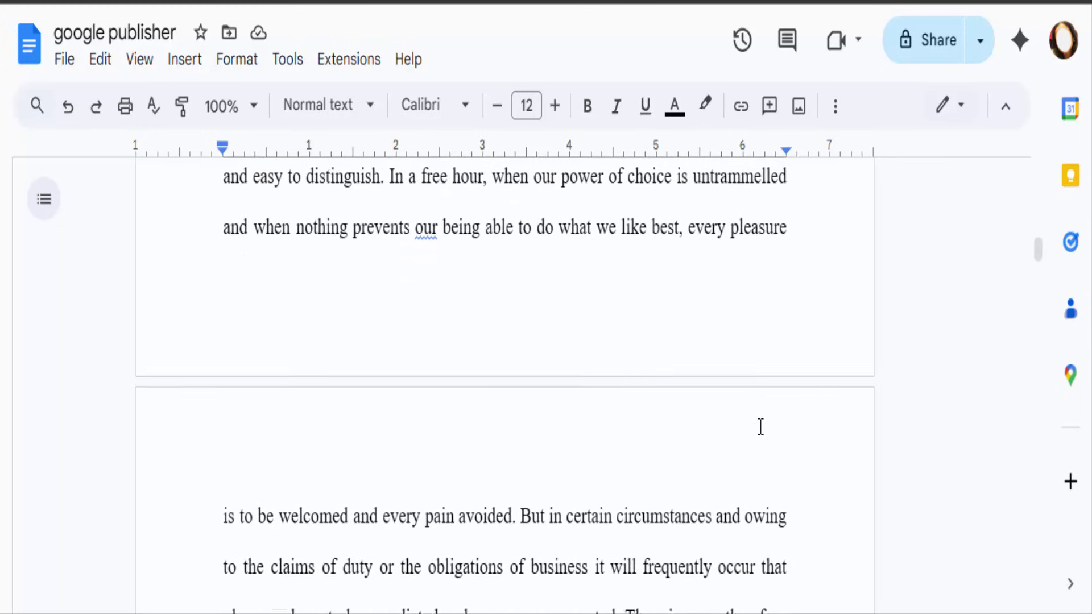
{"action": "scroll", "coordinate": [760, 427], "scroll_direction": "down", "scroll_amount": 3}
{"action": "scroll", "coordinate": [760, 427], "scroll_direction": "down", "scroll_amount": 3}
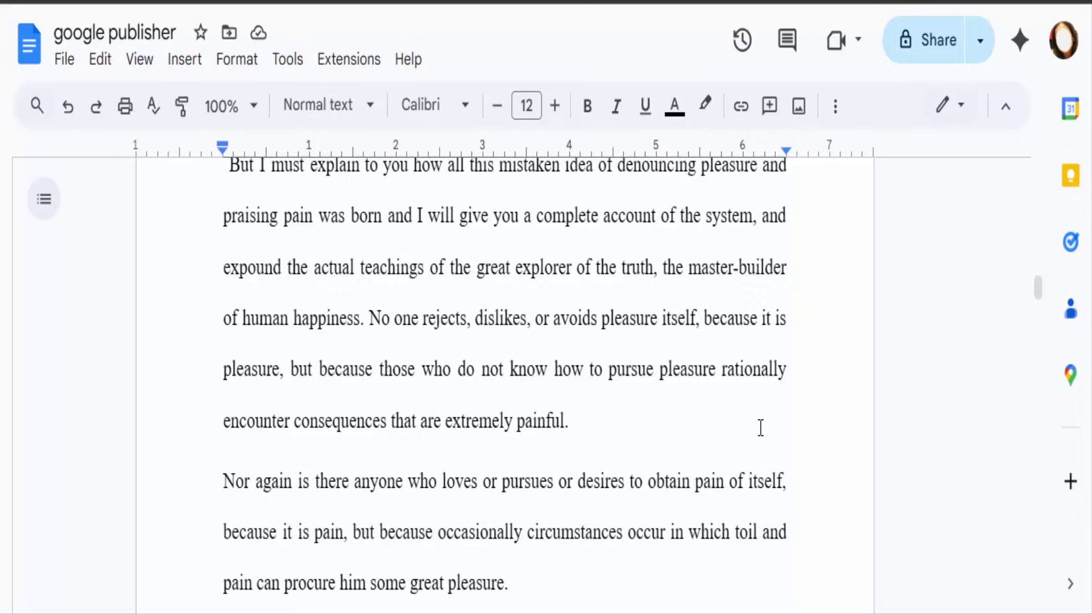
{"action": "scroll", "coordinate": [760, 428], "scroll_direction": "down", "scroll_amount": 2}
{"action": "scroll", "coordinate": [760, 427], "scroll_direction": "down", "scroll_amount": 4}
{"action": "scroll", "coordinate": [760, 426], "scroll_direction": "down", "scroll_amount": 3}
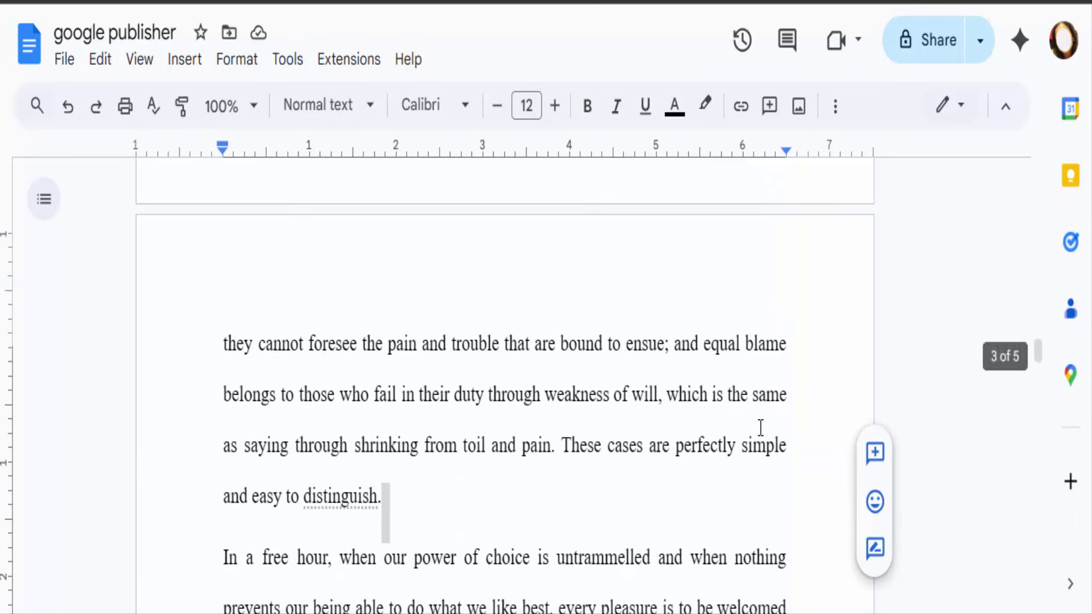
{"action": "scroll", "coordinate": [760, 427], "scroll_direction": "down", "scroll_amount": 4}
{"action": "scroll", "coordinate": [708, 452], "scroll_direction": "up", "scroll_amount": 5}
{"action": "scroll", "coordinate": [708, 452], "scroll_direction": "up", "scroll_amount": 5}
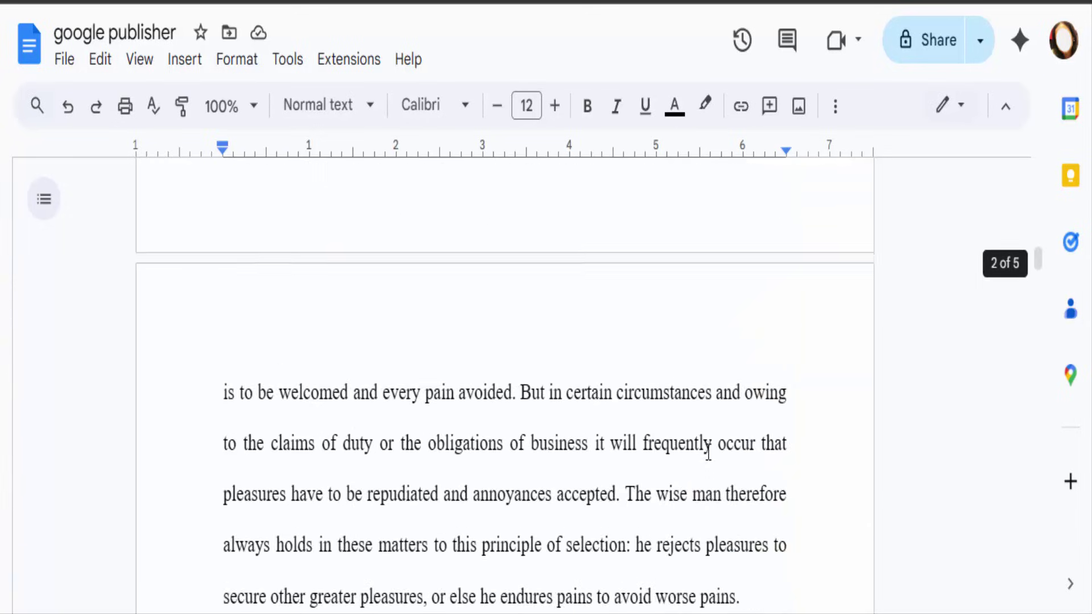
{"action": "scroll", "coordinate": [707, 453], "scroll_direction": "up", "scroll_amount": 5}
{"action": "scroll", "coordinate": [706, 453], "scroll_direction": "up", "scroll_amount": 2}
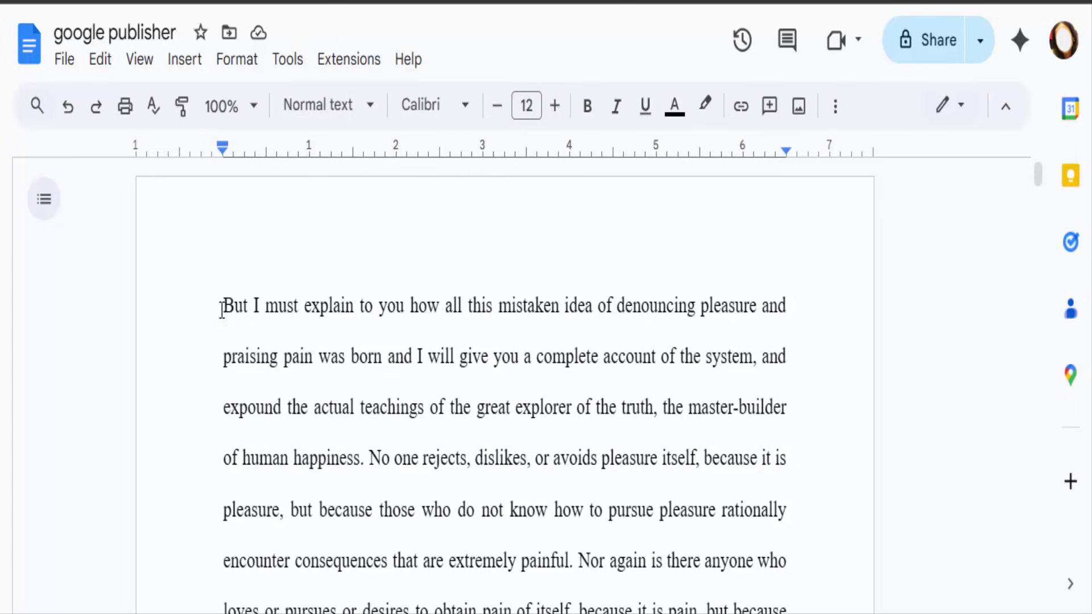
Select the entire essay text and bring up the Format menu's Align & indent choices
{"action": "left_click_drag", "start_coordinate": [223, 306], "coordinate": [295, 407]}
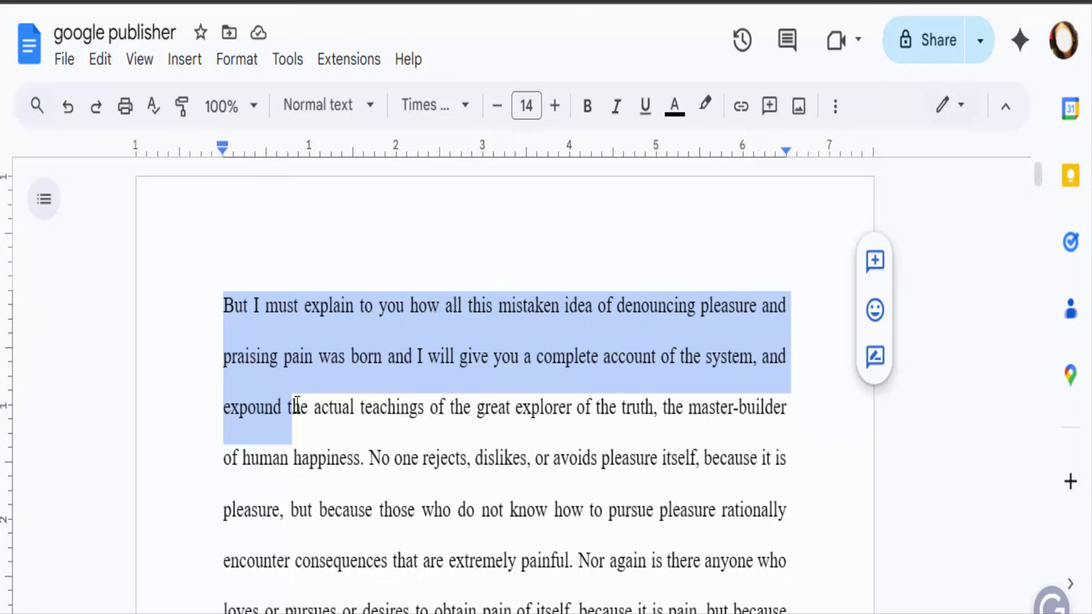
{"action": "key", "text": "ctrl+a"}
{"action": "scroll", "coordinate": [367, 396], "scroll_direction": "down", "scroll_amount": 2}
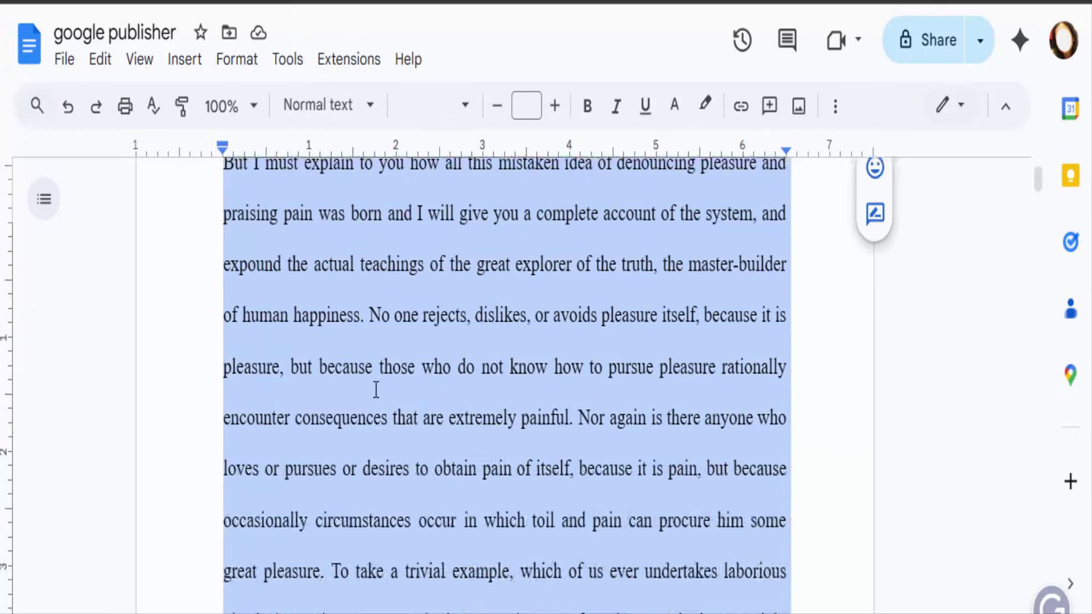
{"action": "scroll", "coordinate": [375, 390], "scroll_direction": "down", "scroll_amount": 4}
{"action": "scroll", "coordinate": [366, 390], "scroll_direction": "down", "scroll_amount": 3}
{"action": "left_click", "coordinate": [237, 60]}
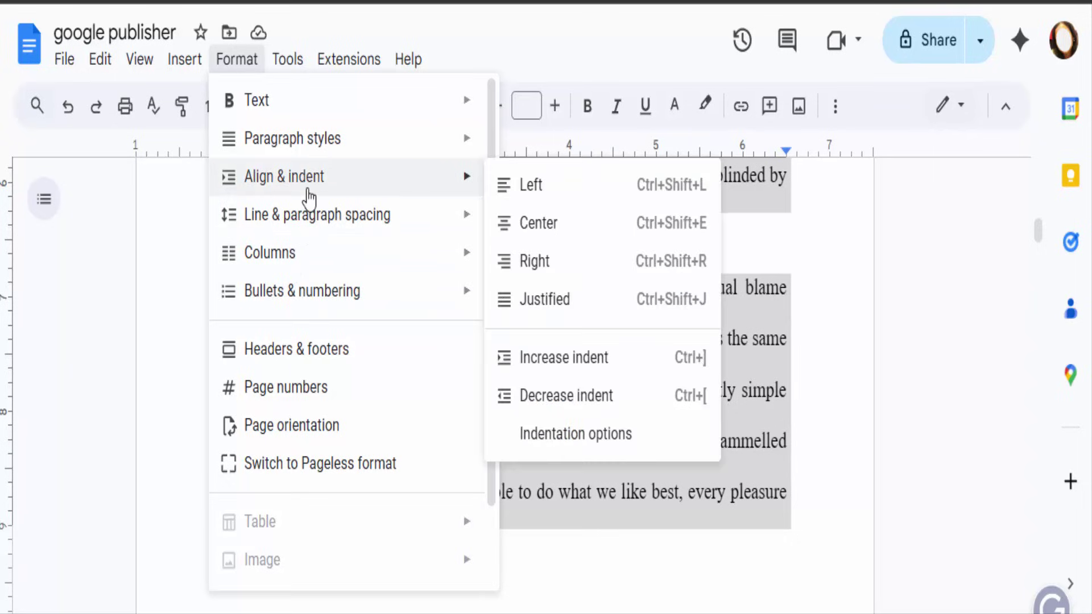
{"action": "mouse_move", "coordinate": [284, 177]}
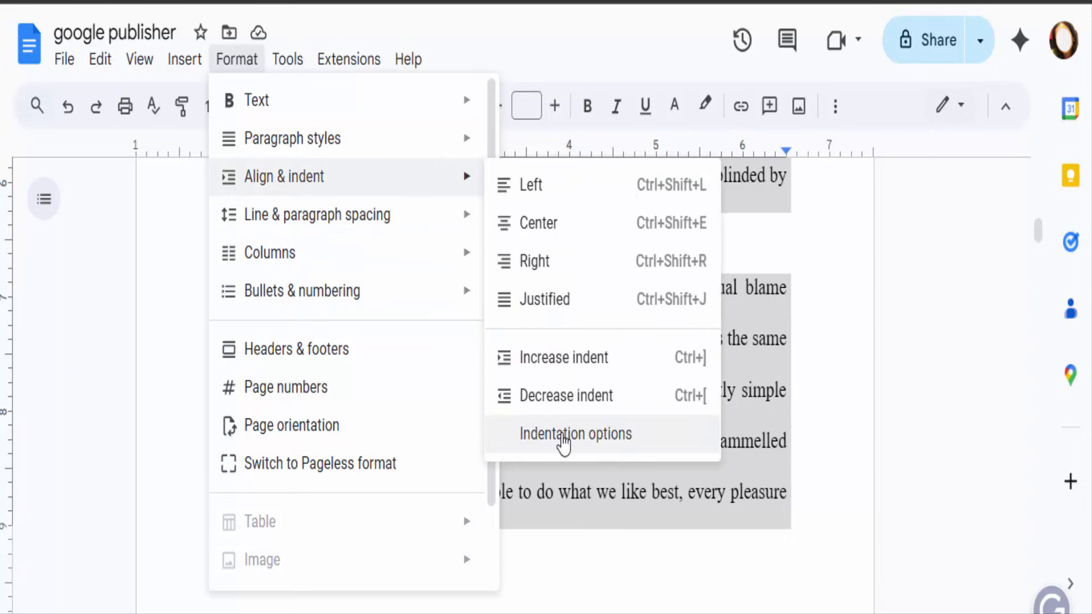
In Indentation options, set Special indent to First line with a 1.30-inch amount
{"action": "left_click", "coordinate": [562, 439]}
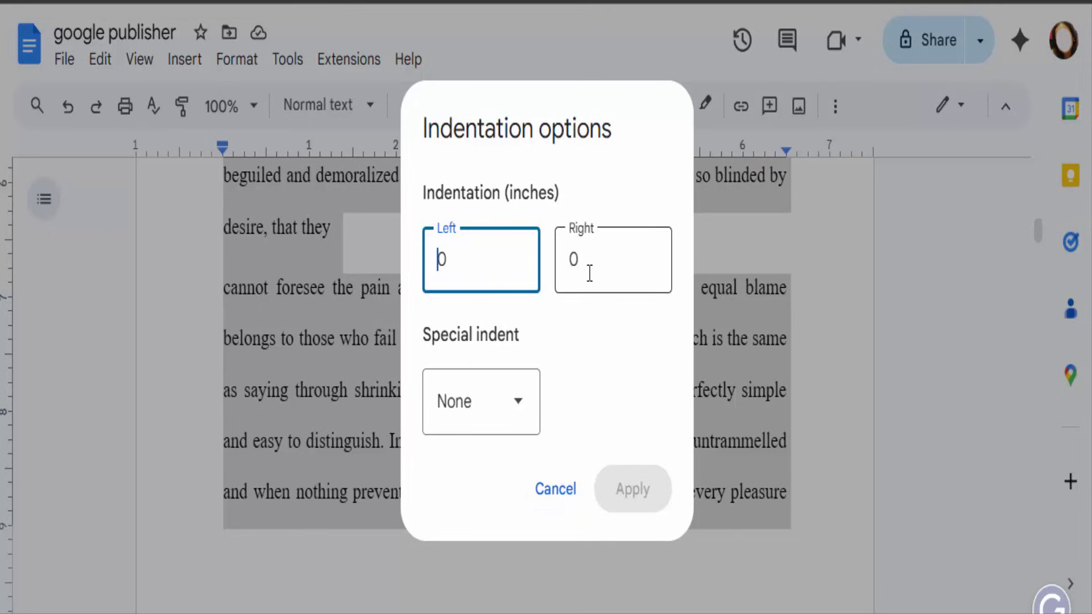
{"action": "left_click", "coordinate": [515, 401]}
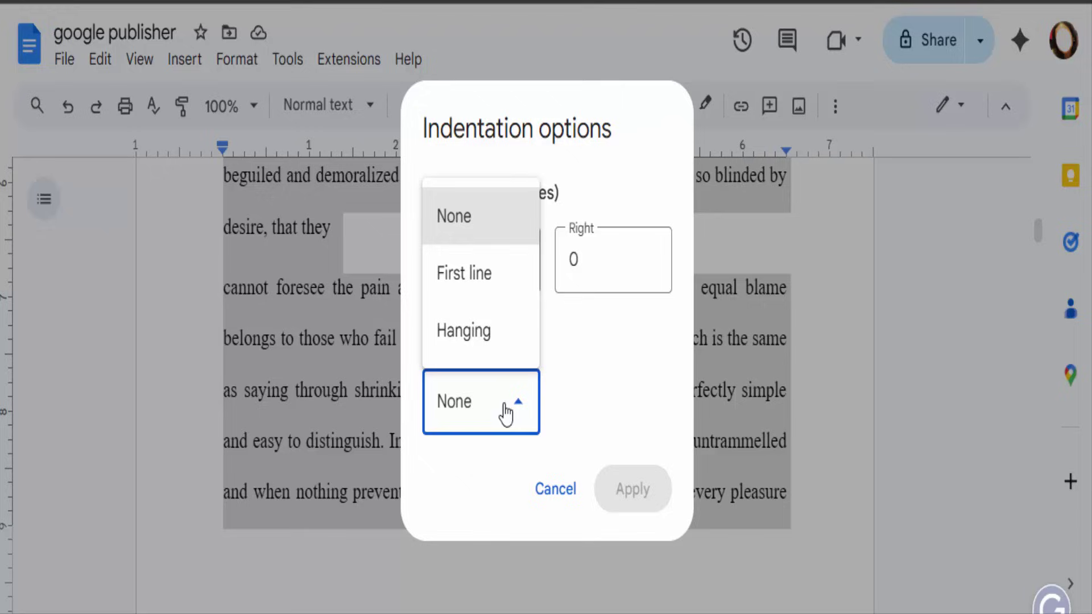
{"action": "left_click", "coordinate": [462, 283]}
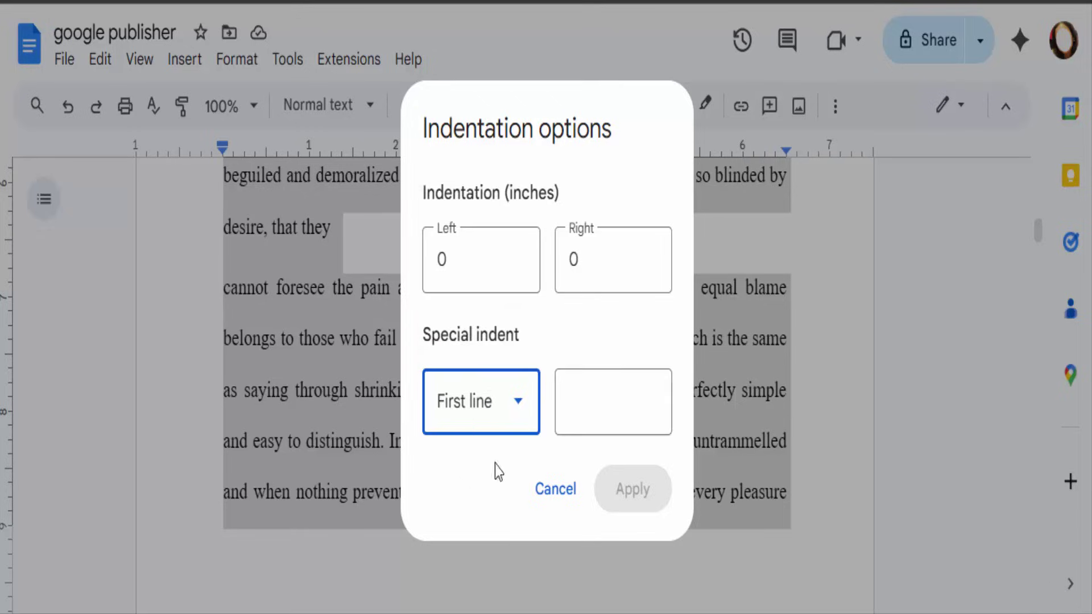
{"action": "left_click", "coordinate": [579, 410]}
{"action": "type", "text": "1."}
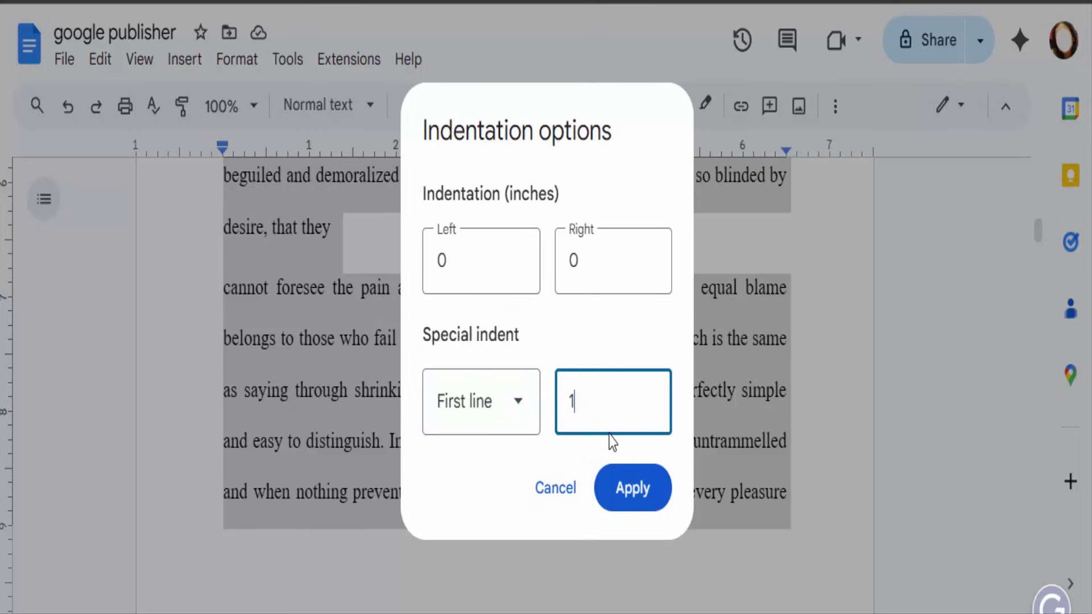
{"action": "type", "text": "30"}
{"action": "left_click", "coordinate": [653, 496]}
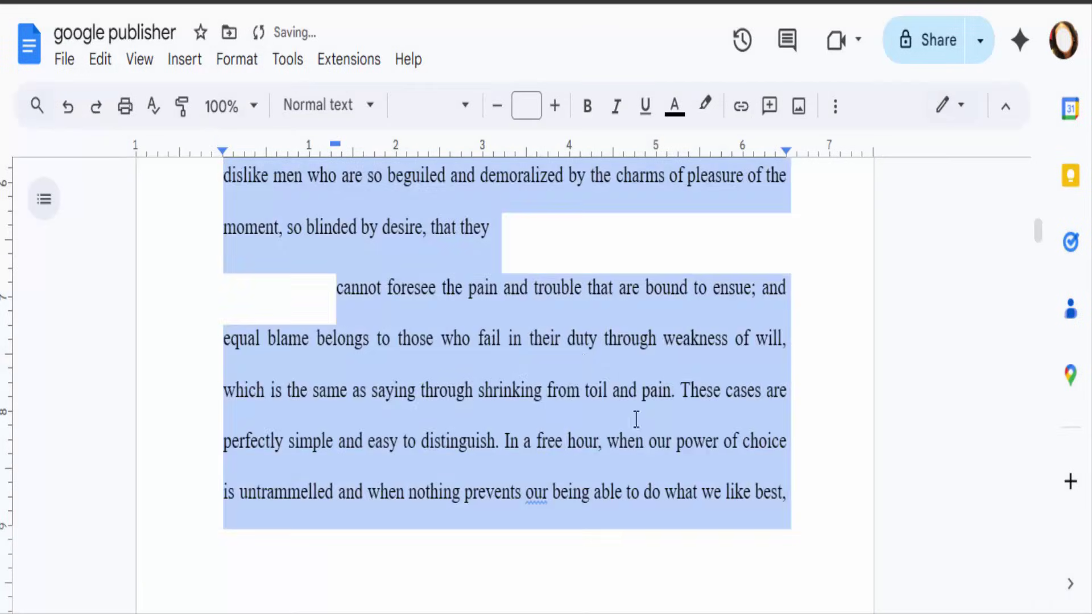
{"action": "scroll", "coordinate": [538, 384], "scroll_direction": "up", "scroll_amount": 5}
{"action": "scroll", "coordinate": [531, 390], "scroll_direction": "up", "scroll_amount": 3}
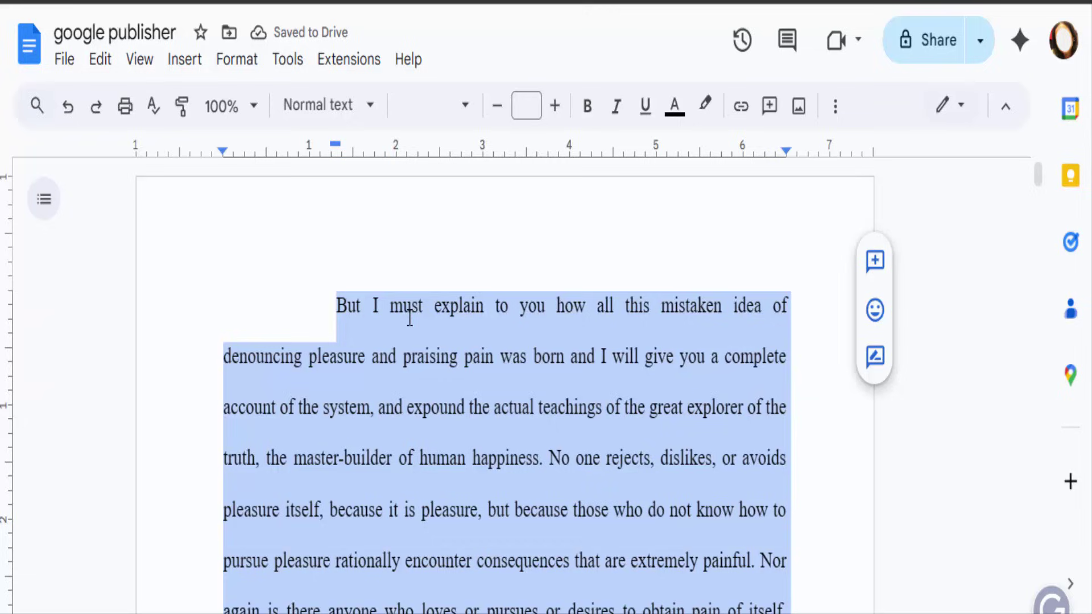
{"action": "left_click", "coordinate": [303, 312]}
{"action": "scroll", "coordinate": [307, 319], "scroll_direction": "down", "scroll_amount": 1}
{"action": "scroll", "coordinate": [309, 324], "scroll_direction": "down", "scroll_amount": 5}
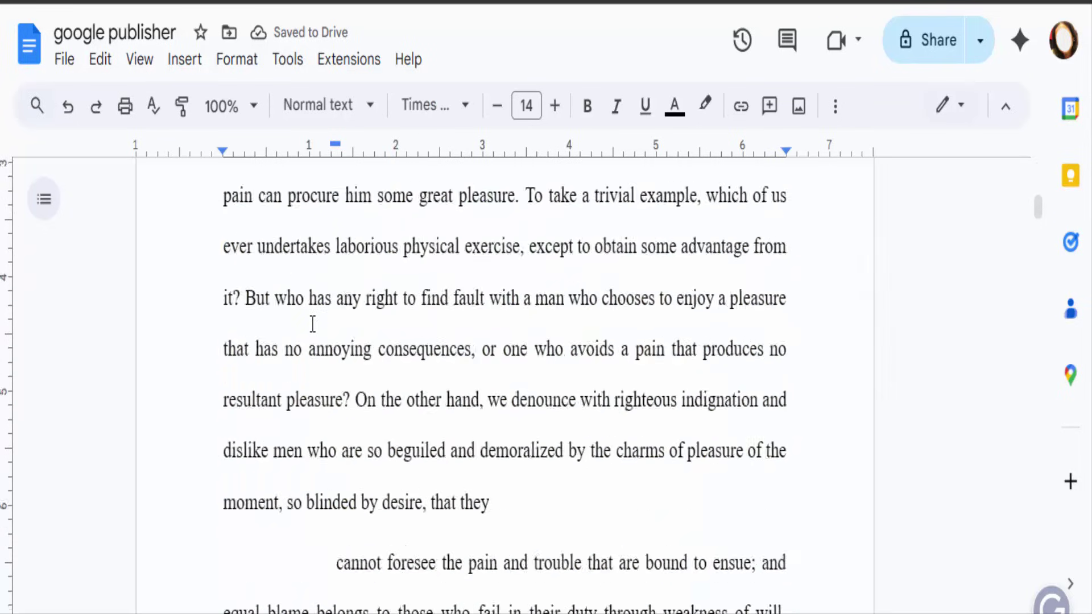
{"action": "scroll", "coordinate": [311, 332], "scroll_direction": "down", "scroll_amount": 5}
{"action": "scroll", "coordinate": [310, 332], "scroll_direction": "down", "scroll_amount": 5}
{"action": "scroll", "coordinate": [307, 375], "scroll_direction": "down", "scroll_amount": 5}
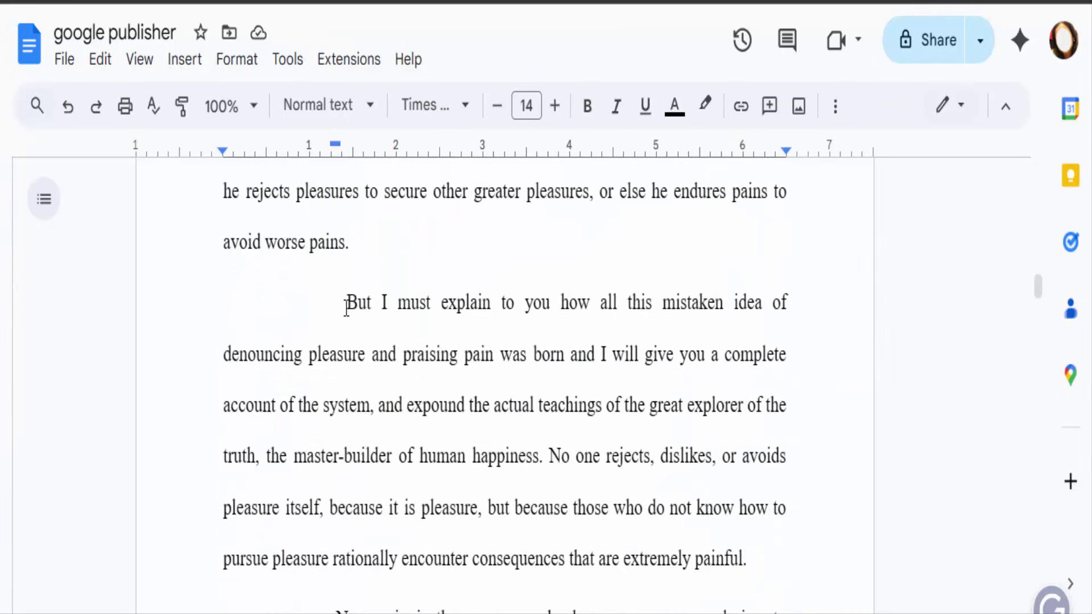
{"action": "scroll", "coordinate": [376, 437], "scroll_direction": "down", "scroll_amount": 1}
{"action": "scroll", "coordinate": [378, 438], "scroll_direction": "down", "scroll_amount": 7}
{"action": "scroll", "coordinate": [378, 427], "scroll_direction": "up", "scroll_amount": 1}
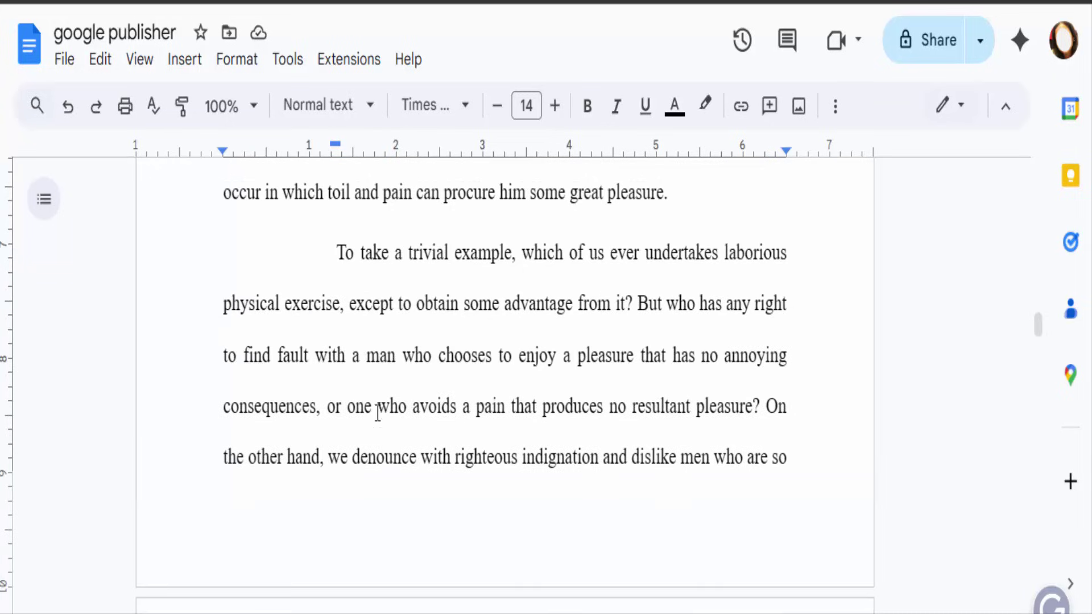
{"action": "left_click", "coordinate": [339, 253]}
{"action": "scroll", "coordinate": [356, 401], "scroll_direction": "down", "scroll_amount": 5}
{"action": "scroll", "coordinate": [358, 406], "scroll_direction": "down", "scroll_amount": 5}
{"action": "scroll", "coordinate": [358, 407], "scroll_direction": "down", "scroll_amount": 5}
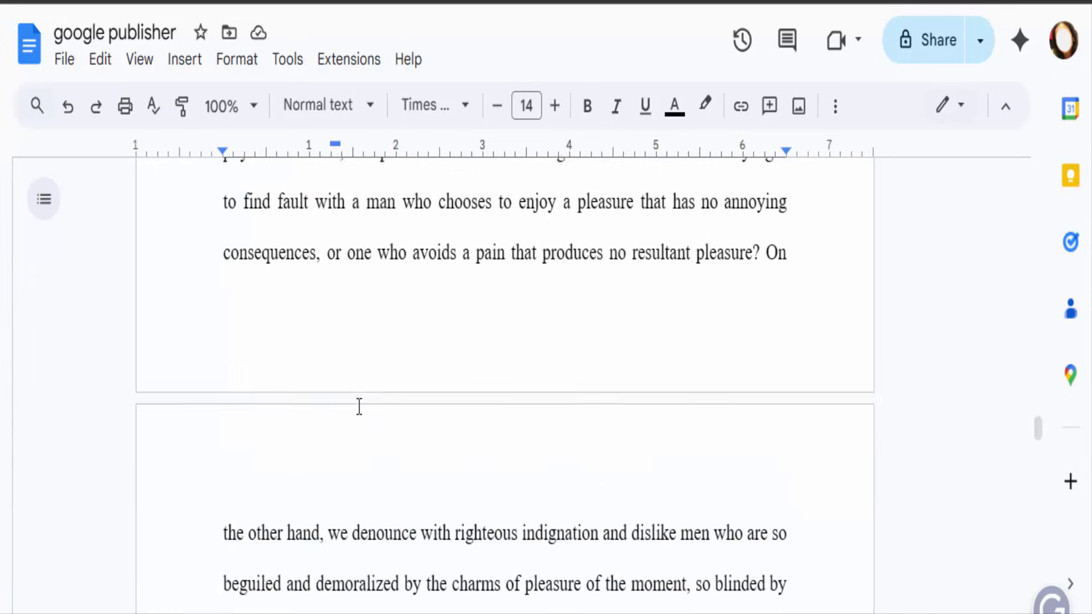
{"action": "scroll", "coordinate": [359, 407], "scroll_direction": "down", "scroll_amount": 5}
{"action": "scroll", "coordinate": [358, 407], "scroll_direction": "down", "scroll_amount": 5}
{"action": "scroll", "coordinate": [358, 406], "scroll_direction": "down", "scroll_amount": 4}
{"action": "scroll", "coordinate": [359, 406], "scroll_direction": "down", "scroll_amount": 1}
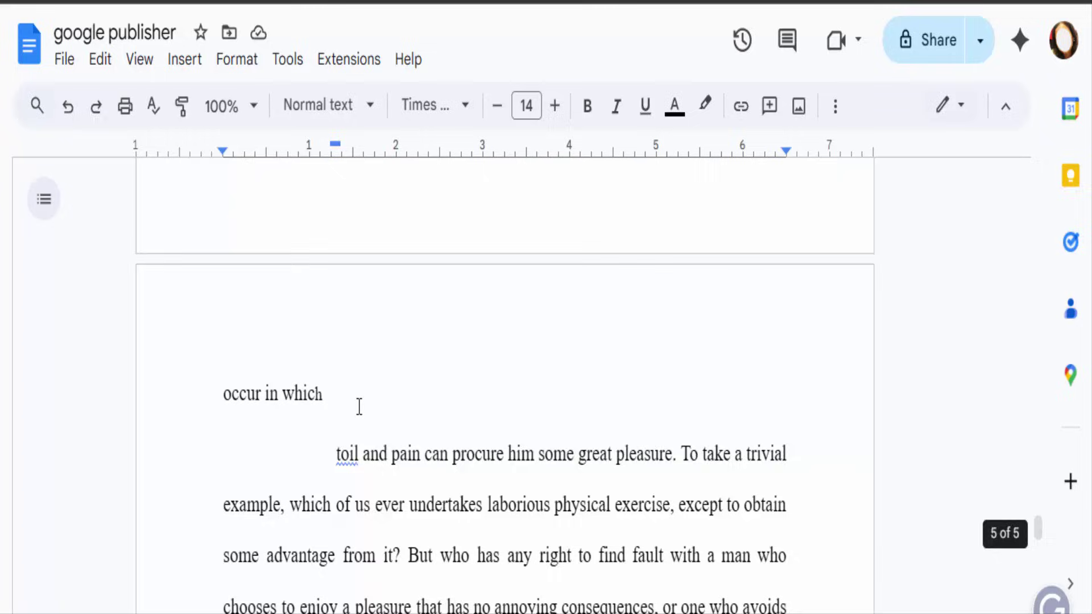
{"action": "scroll", "coordinate": [359, 406], "scroll_direction": "down", "scroll_amount": 3}
{"action": "scroll", "coordinate": [358, 407], "scroll_direction": "down", "scroll_amount": 4}
{"action": "scroll", "coordinate": [358, 406], "scroll_direction": "down", "scroll_amount": 4}
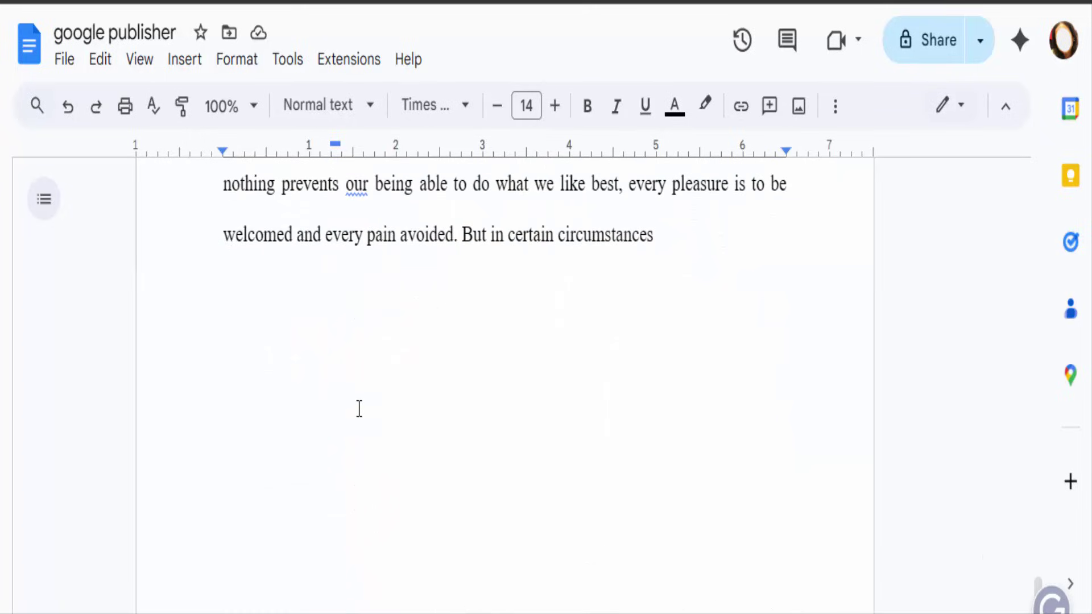
{"action": "scroll", "coordinate": [358, 408], "scroll_direction": "up", "scroll_amount": 5}
{"action": "scroll", "coordinate": [358, 409], "scroll_direction": "up", "scroll_amount": 2}
{"action": "left_click", "coordinate": [336, 418]}
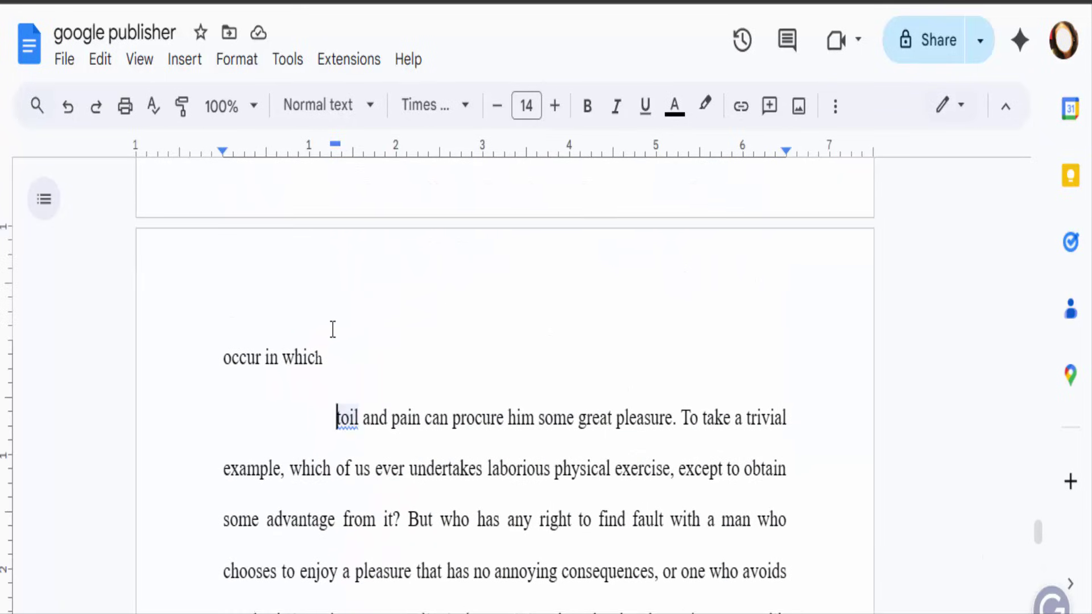
{"action": "scroll", "coordinate": [333, 330], "scroll_direction": "up", "scroll_amount": 5}
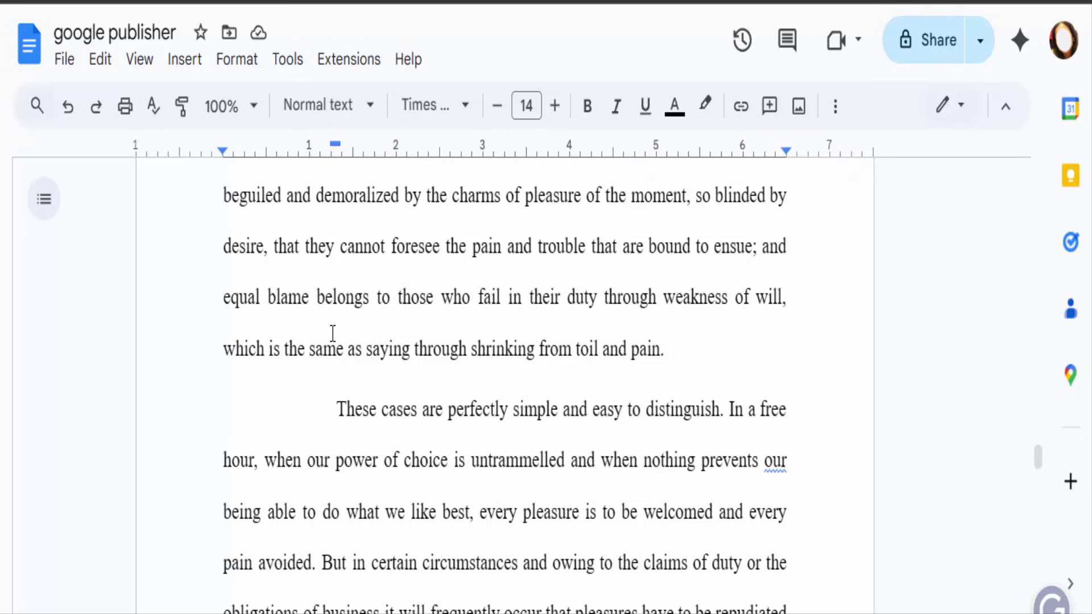
{"action": "scroll", "coordinate": [332, 341], "scroll_direction": "down", "scroll_amount": 5}
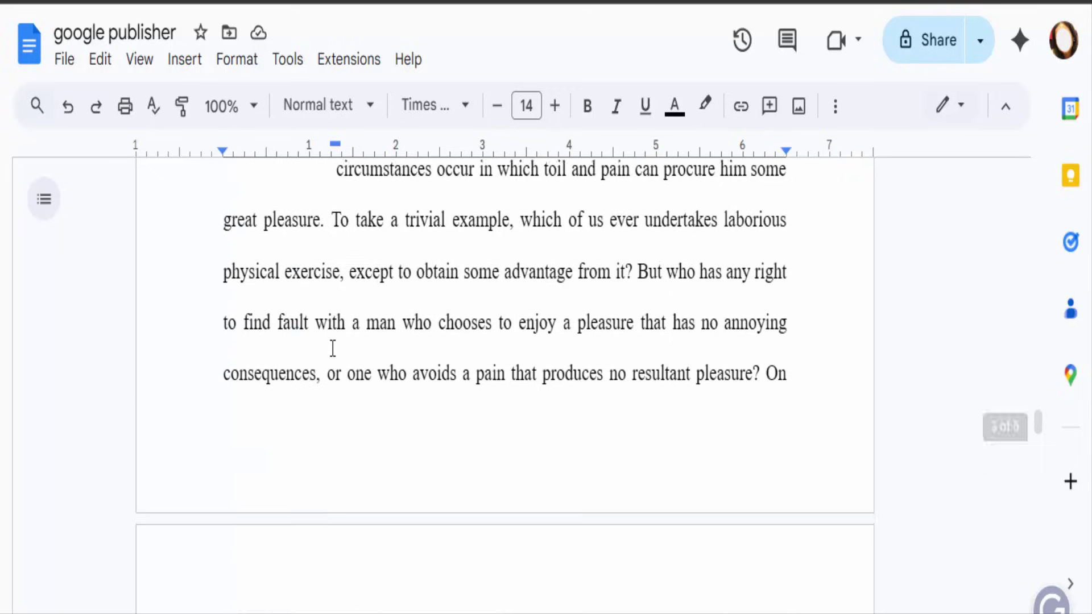